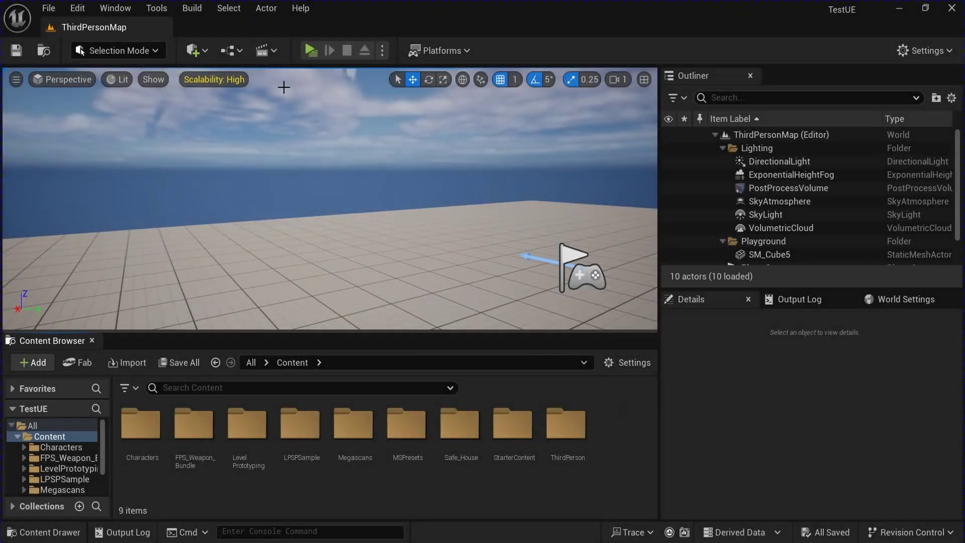
Create a new level sequence and save it as NewLevelSequence in the Content folder.
{"action": "left_click", "coordinate": [267, 50]}
{"action": "left_click", "coordinate": [309, 85]}
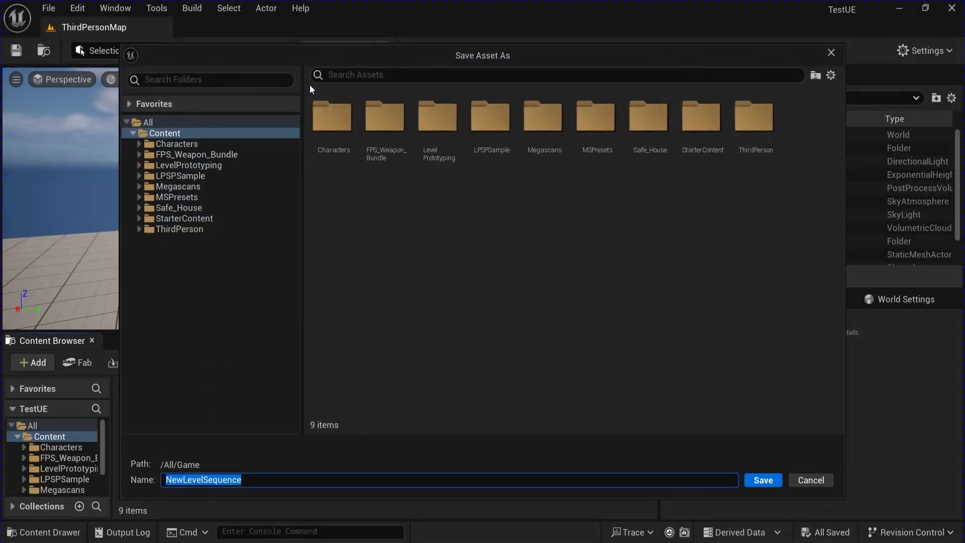
{"action": "left_click", "coordinate": [761, 479]}
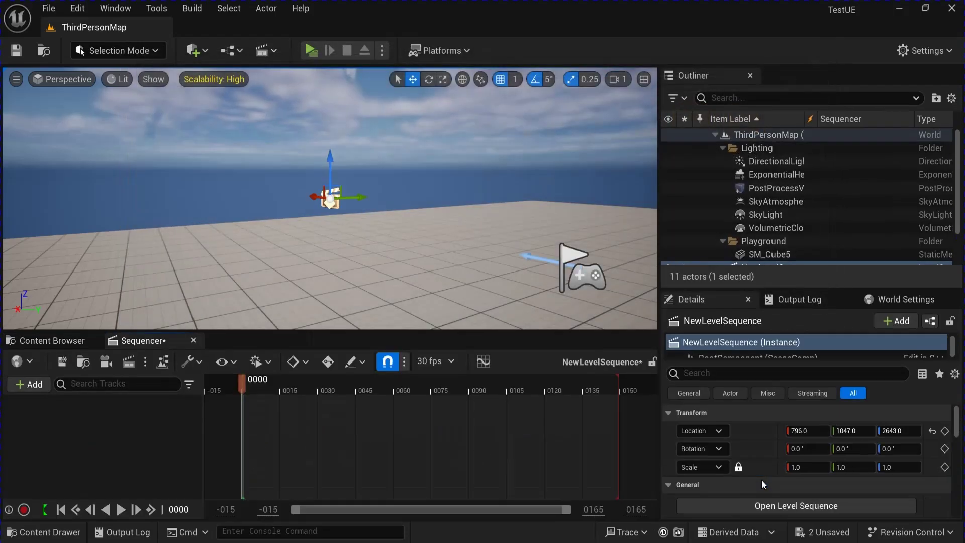
Place the MF_Idle animation from Characters/Mannequins/Animations/Quinn into the level on the tiled floor.
{"action": "left_click", "coordinate": [46, 341]}
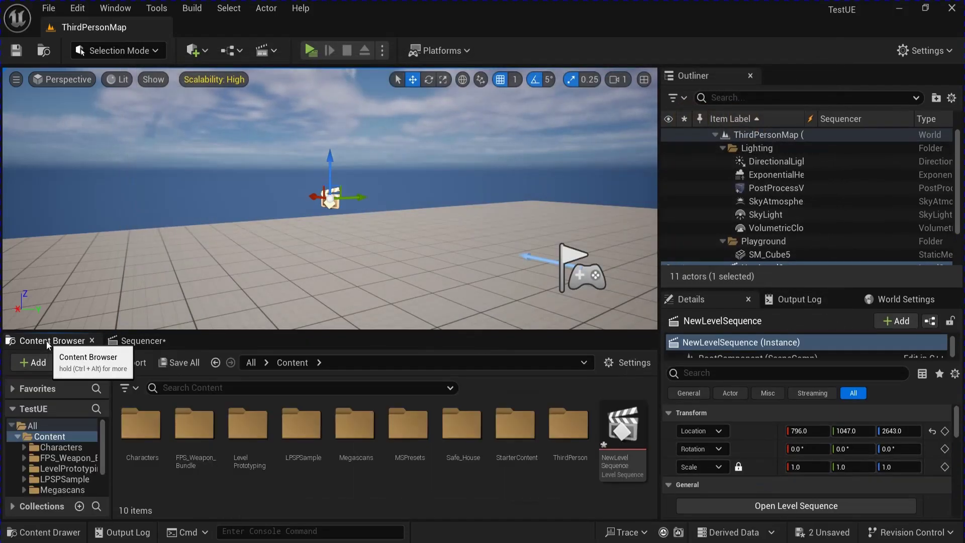
{"action": "double_click", "coordinate": [143, 433]}
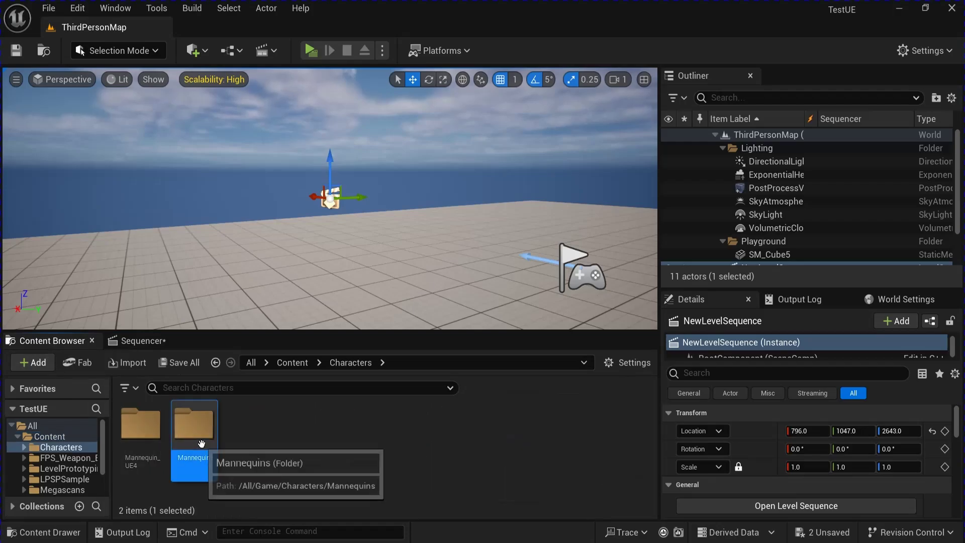
{"action": "double_click", "coordinate": [194, 425]}
{"action": "double_click", "coordinate": [142, 427]}
{"action": "double_click", "coordinate": [194, 436]}
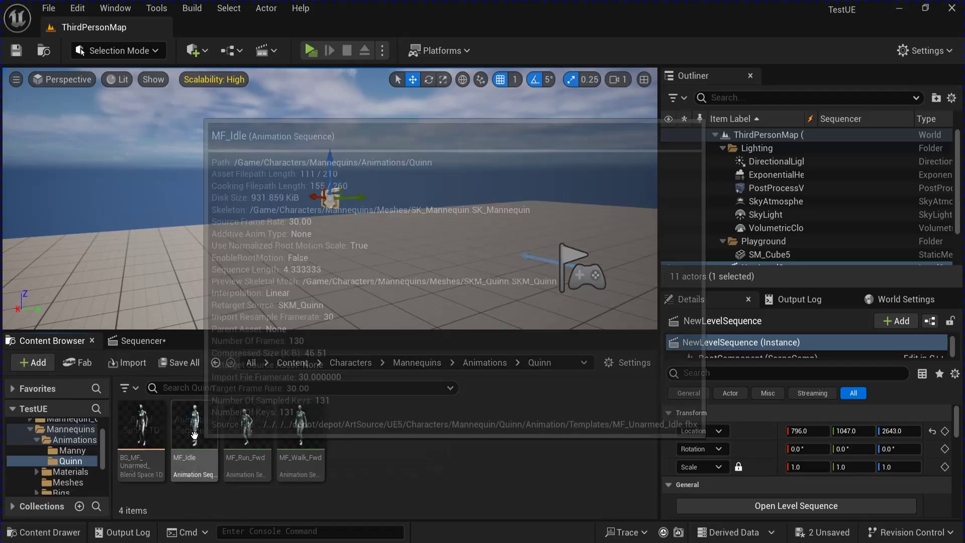
{"action": "left_click_drag", "start_coordinate": [194, 427], "coordinate": [291, 293]}
Add the placed MF_Idle actor to the level sequence as an actor track.
{"action": "left_click", "coordinate": [146, 341]}
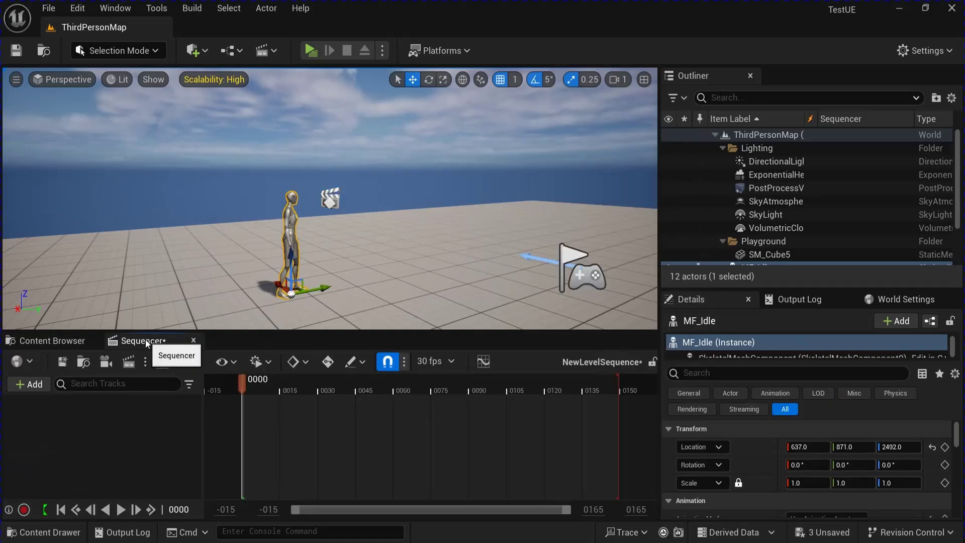
{"action": "left_click", "coordinate": [29, 384]}
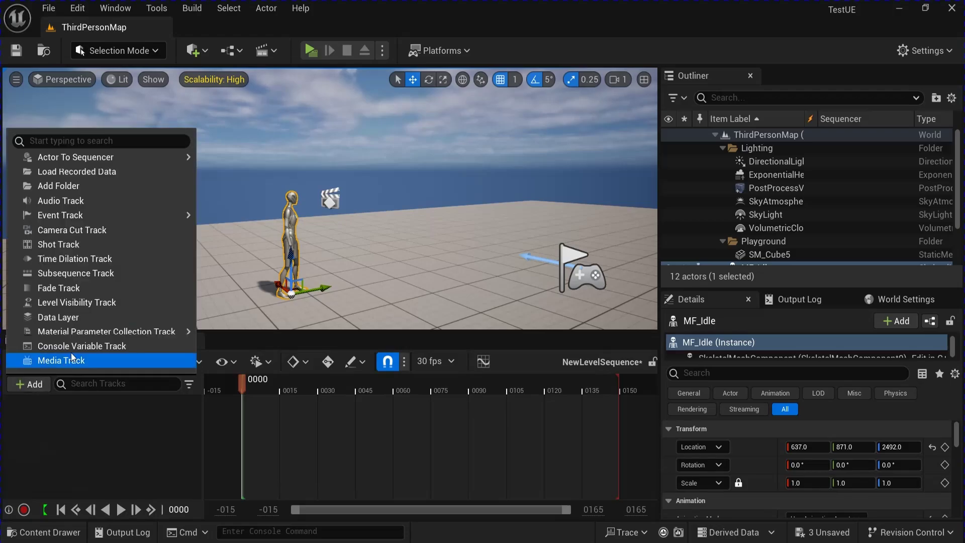
{"action": "mouse_move", "coordinate": [162, 155]}
{"action": "left_click", "coordinate": [244, 162]}
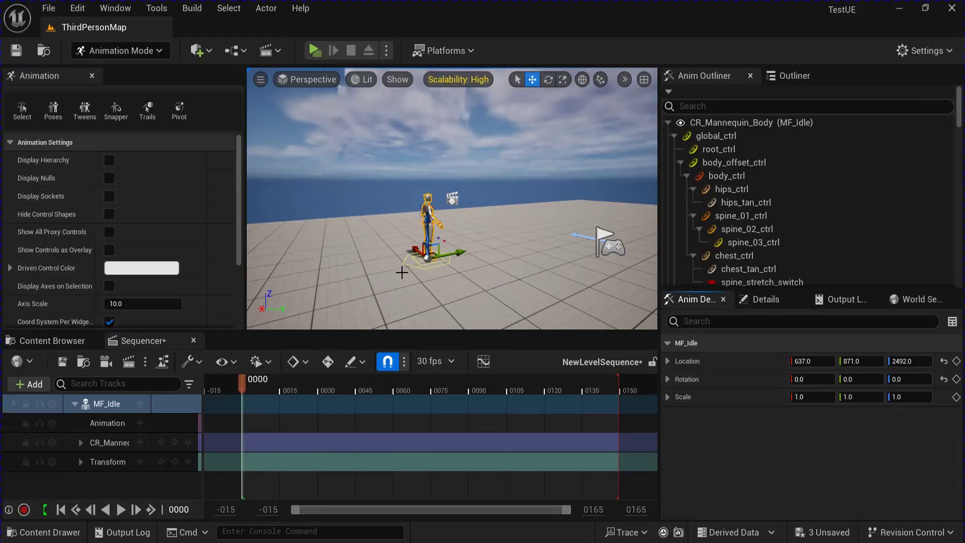
Rotate the mannequin's right upper arm FK control by 20° to lower the arm toward the body.
{"action": "right_click_drag", "start_coordinate": [480, 283], "coordinate": [324, 304]}
{"action": "key", "text": "w"}
{"action": "key", "text": "d"}
{"action": "left_click_drag", "start_coordinate": [325, 304], "coordinate": [315, 256], "text": "alt"}
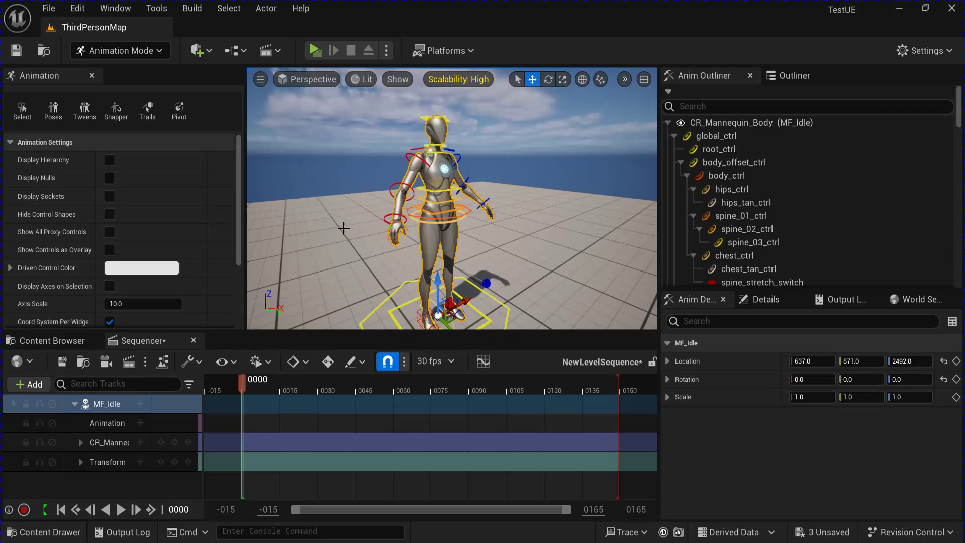
{"action": "left_click", "coordinate": [551, 79]}
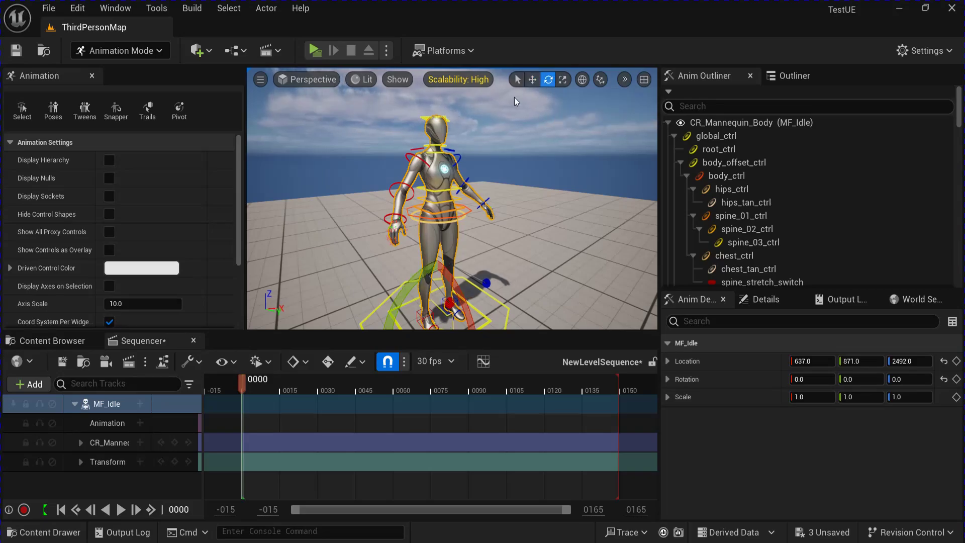
{"action": "left_click", "coordinate": [415, 154]}
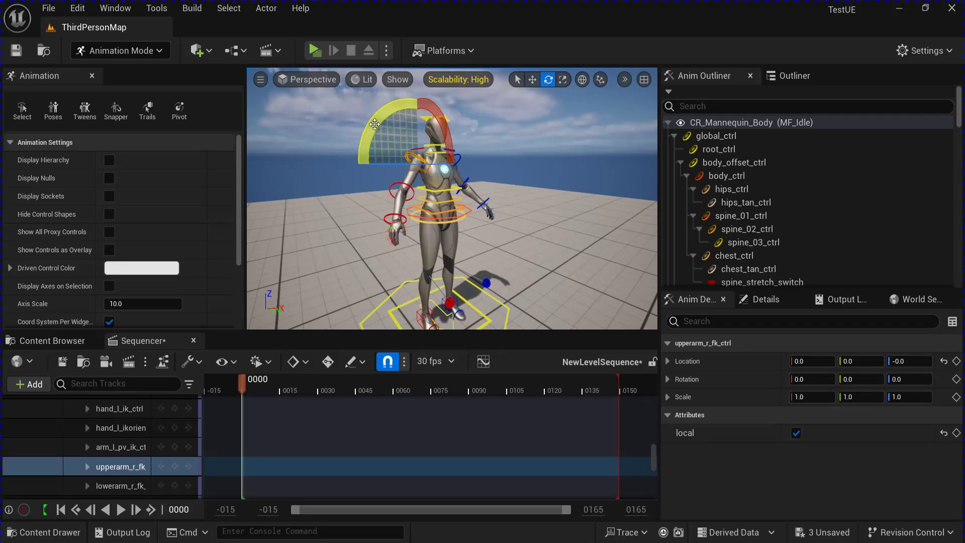
{"action": "left_click_drag", "start_coordinate": [375, 125], "coordinate": [370, 170]}
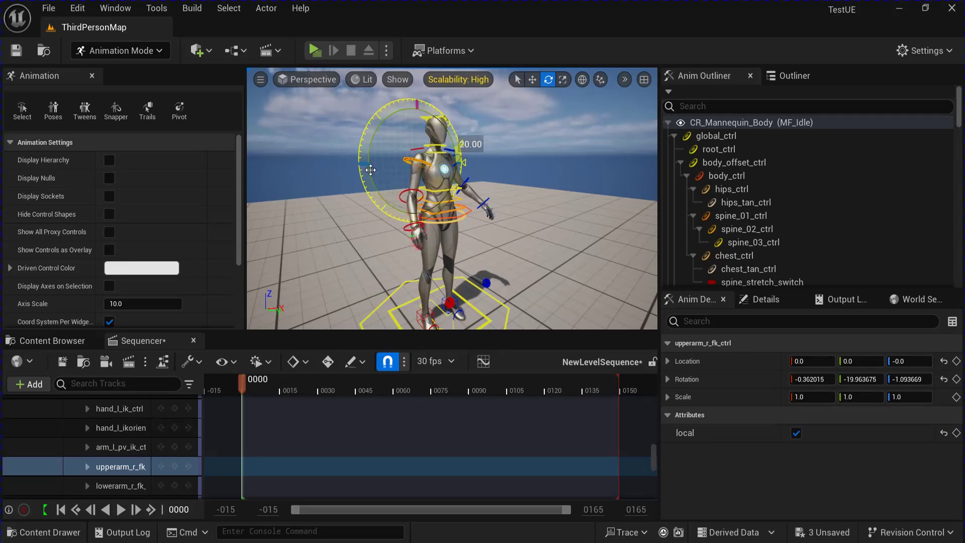
Rotate the left upper arm FK control to lower the arm to the body, matching the right one.
{"action": "left_click_drag", "start_coordinate": [545, 192], "coordinate": [443, 198], "text": "alt"}
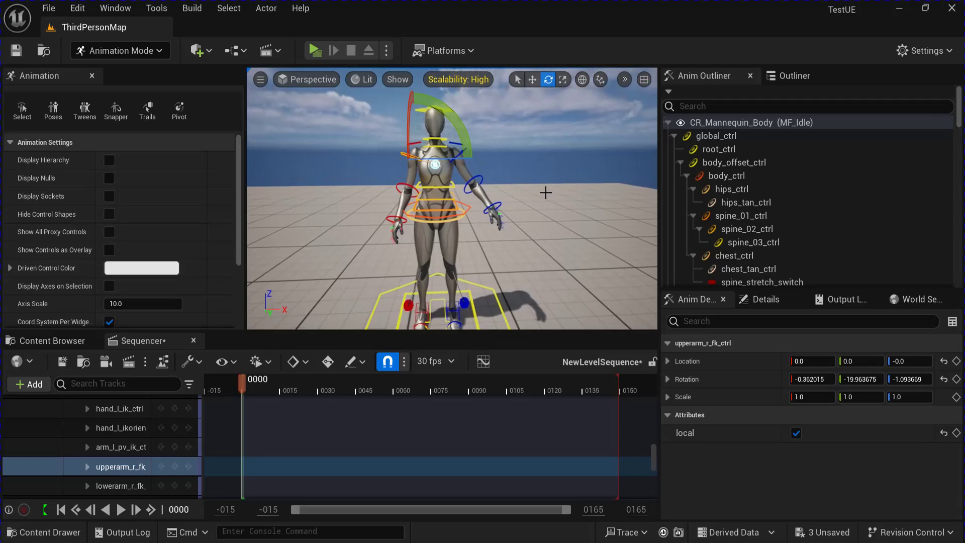
{"action": "left_click", "coordinate": [492, 156]}
{"action": "left_click", "coordinate": [468, 149]}
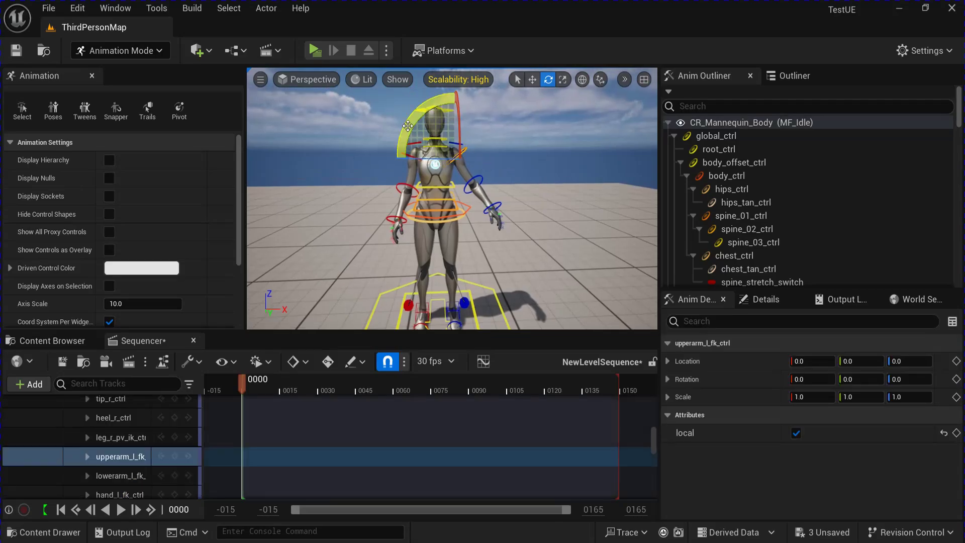
{"action": "left_click_drag", "start_coordinate": [408, 125], "coordinate": [453, 107]}
Rotate the right and left lower arm FK controls sideways so both forearms hang symmetrically beside the body.
{"action": "left_click", "coordinate": [402, 186]}
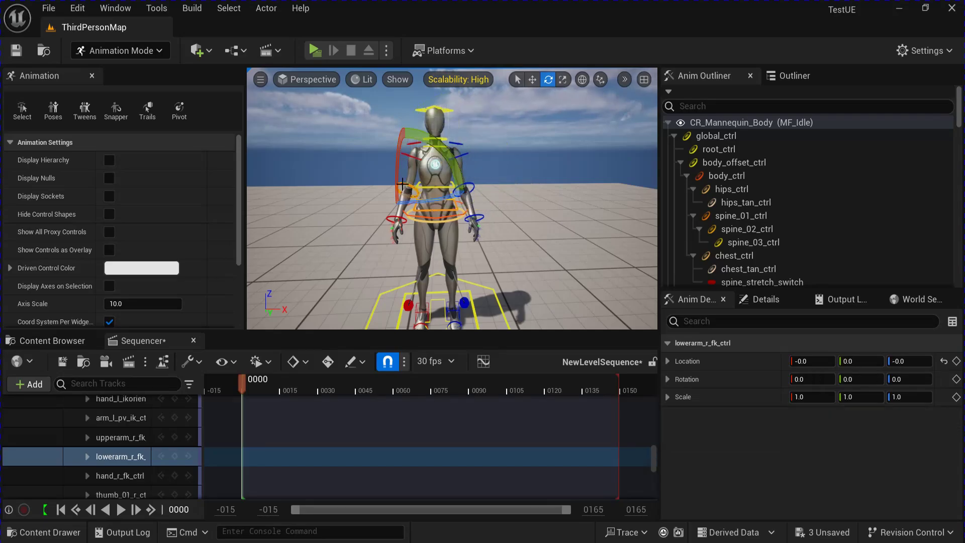
{"action": "left_click_drag", "start_coordinate": [442, 149], "coordinate": [469, 182]}
{"action": "left_click", "coordinate": [462, 188]}
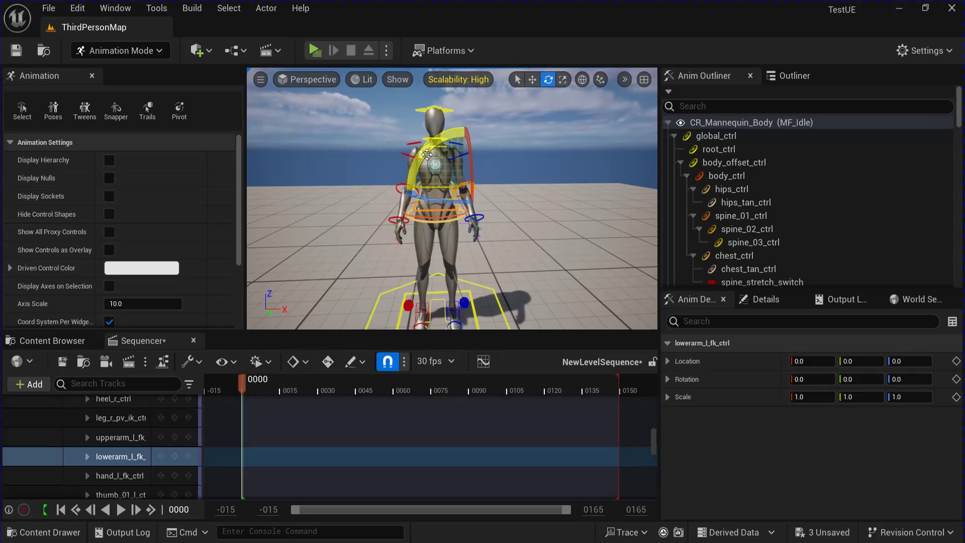
{"action": "left_click_drag", "start_coordinate": [424, 149], "coordinate": [463, 195]}
Bend the left lower arm FK control by 5° in side view and give the right lower arm the same bend.
{"action": "left_click_drag", "start_coordinate": [514, 231], "coordinate": [643, 219], "text": "alt"}
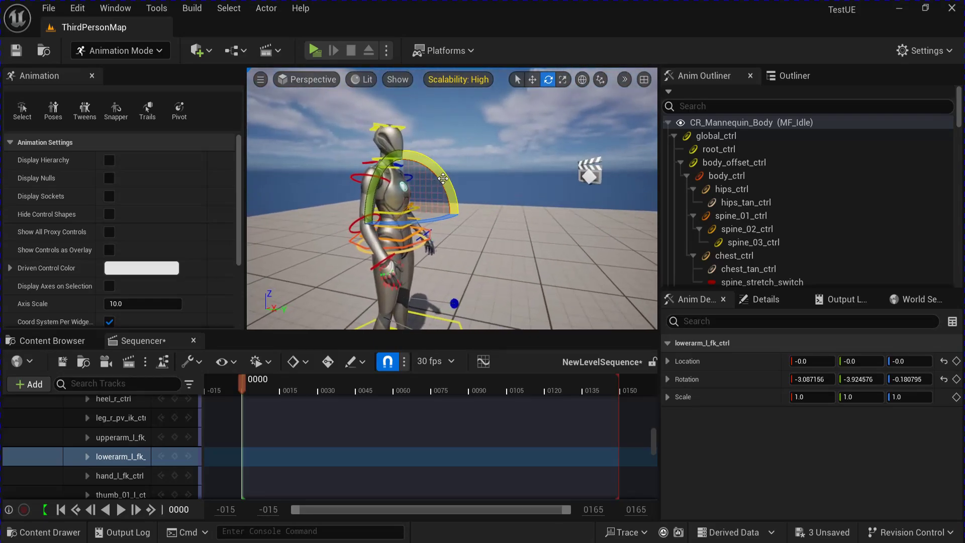
{"action": "left_click_drag", "start_coordinate": [442, 180], "coordinate": [446, 186]}
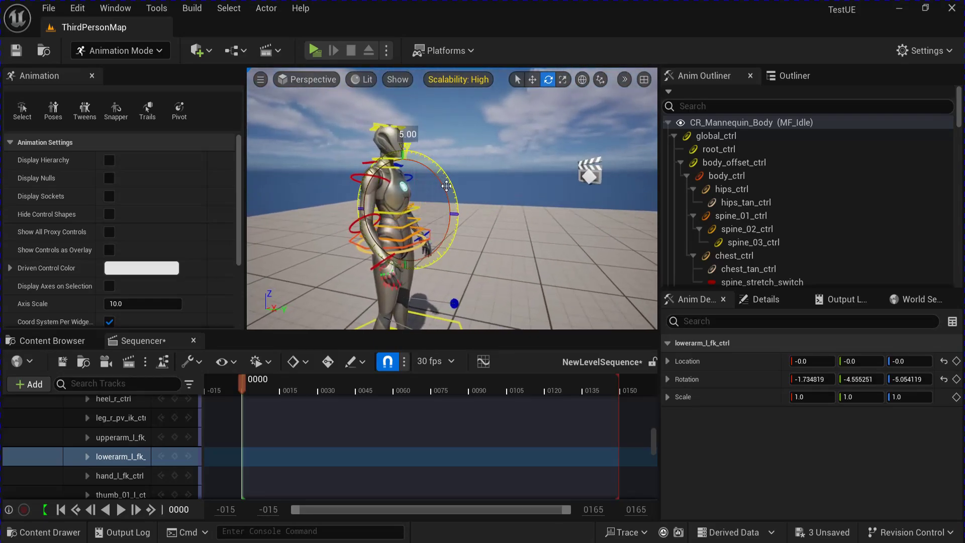
{"action": "left_click", "coordinate": [353, 222]}
{"action": "left_click_drag", "start_coordinate": [401, 205], "coordinate": [470, 217]}
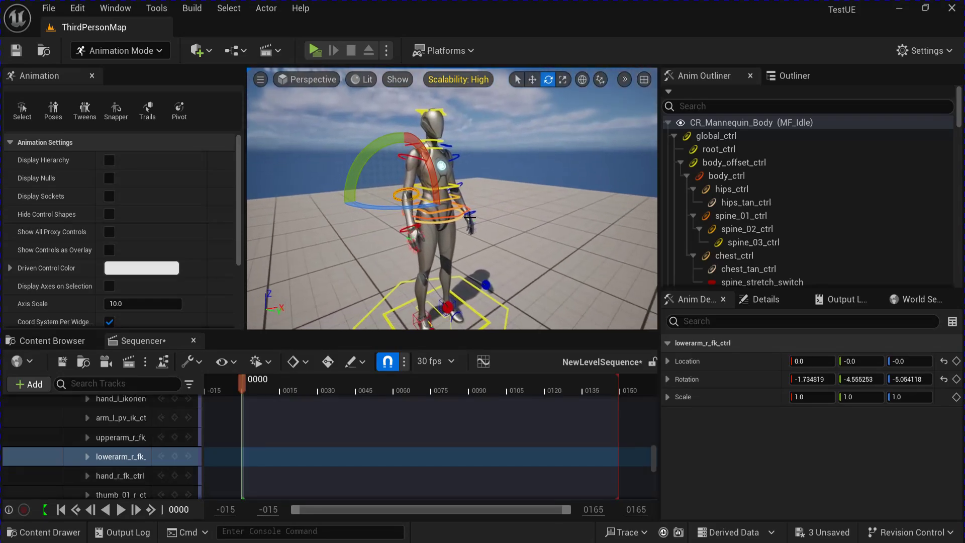
Key the starting pose on the CR_Mannequin control rig track at frame 0 and again at frame 150.
{"action": "scroll", "coordinate": [657, 448], "scroll_direction": "up", "scroll_amount": 10}
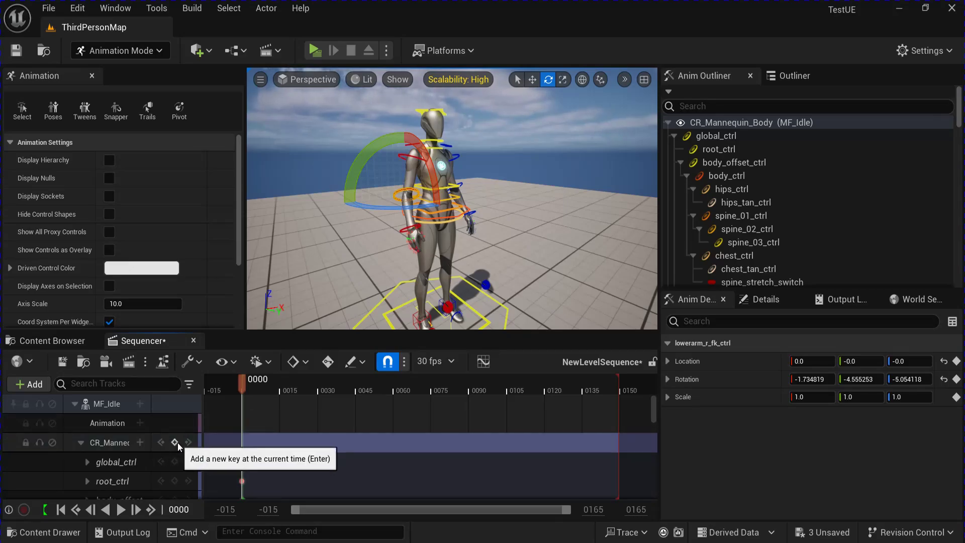
{"action": "left_click", "coordinate": [80, 444]}
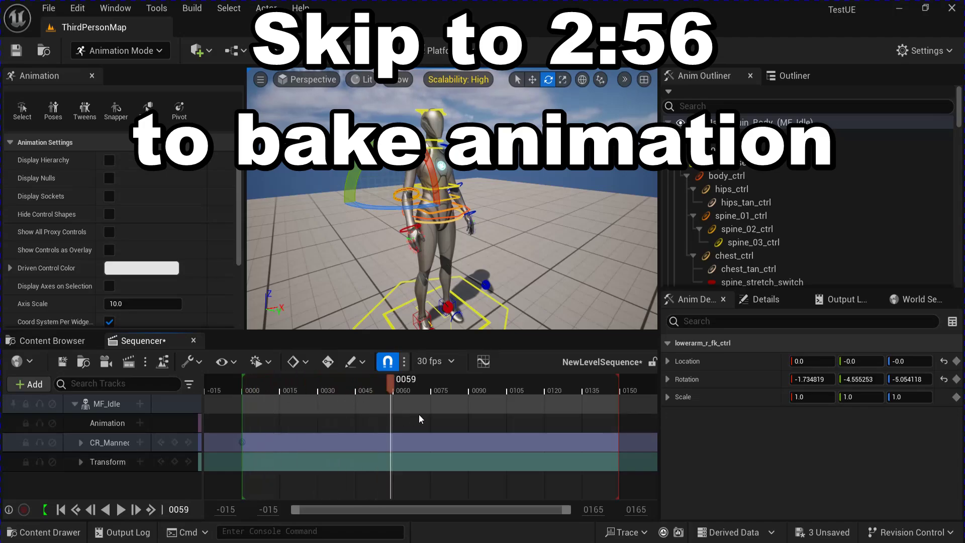
{"action": "left_click_drag", "start_coordinate": [616, 438], "coordinate": [620, 437]}
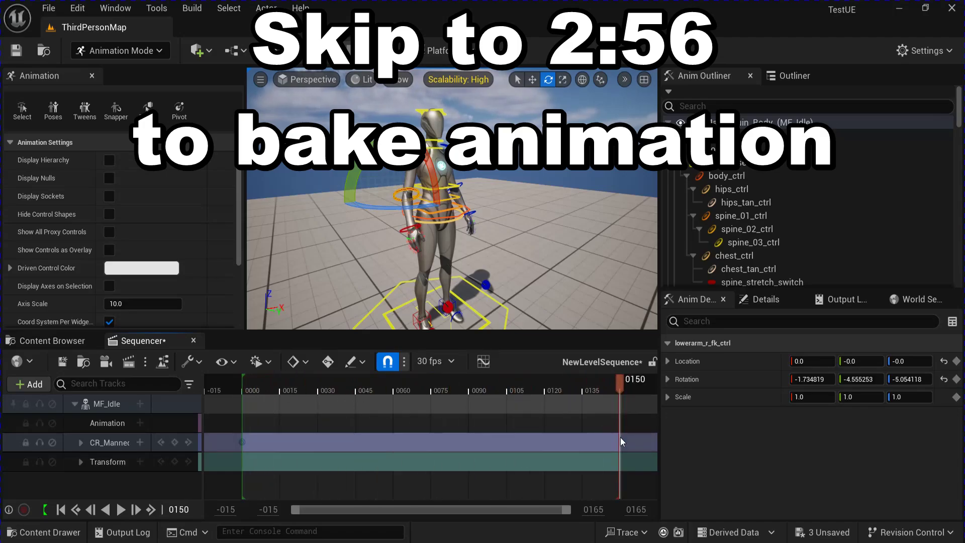
{"action": "key", "text": "s"}
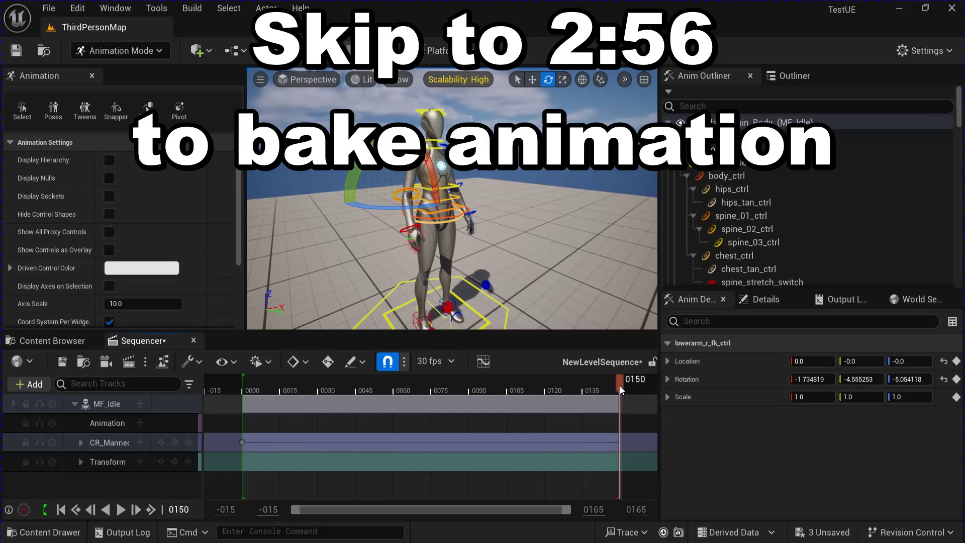
At frame 30, bend the right forearm FK control up by 45° and rotate it inward.
{"action": "left_click_drag", "start_coordinate": [620, 385], "coordinate": [319, 424]}
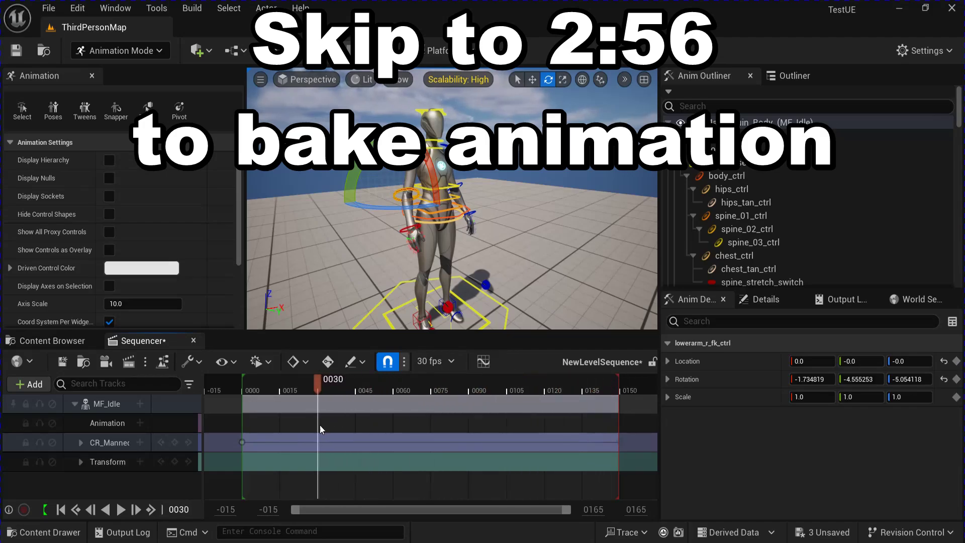
{"action": "mouse_move", "coordinate": [396, 260]}
{"action": "right_mouse_down"}
{"action": "mouse_move", "coordinate": [377, 252]}
{"action": "mouse_move", "coordinate": [390, 256]}
{"action": "right_mouse_up"}
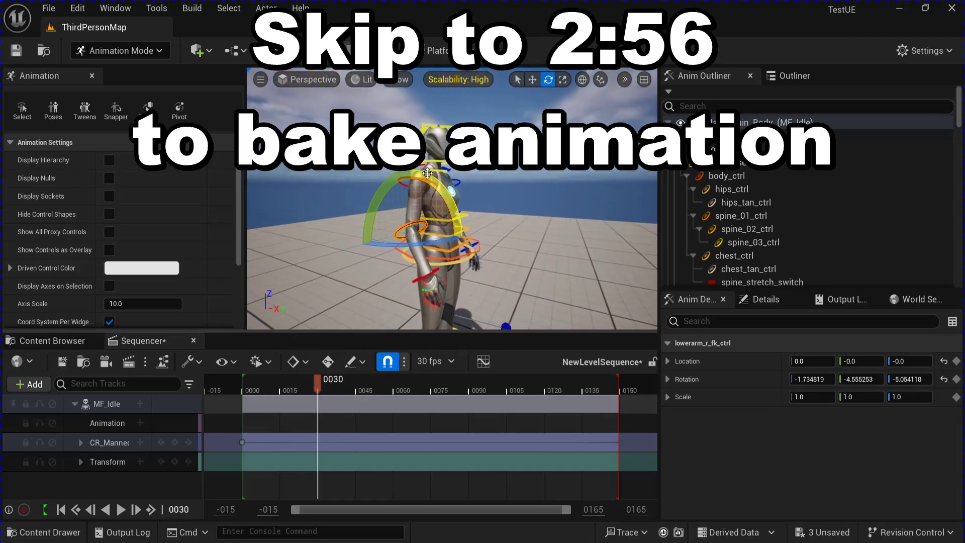
{"action": "left_click_drag", "start_coordinate": [450, 204], "coordinate": [431, 110]}
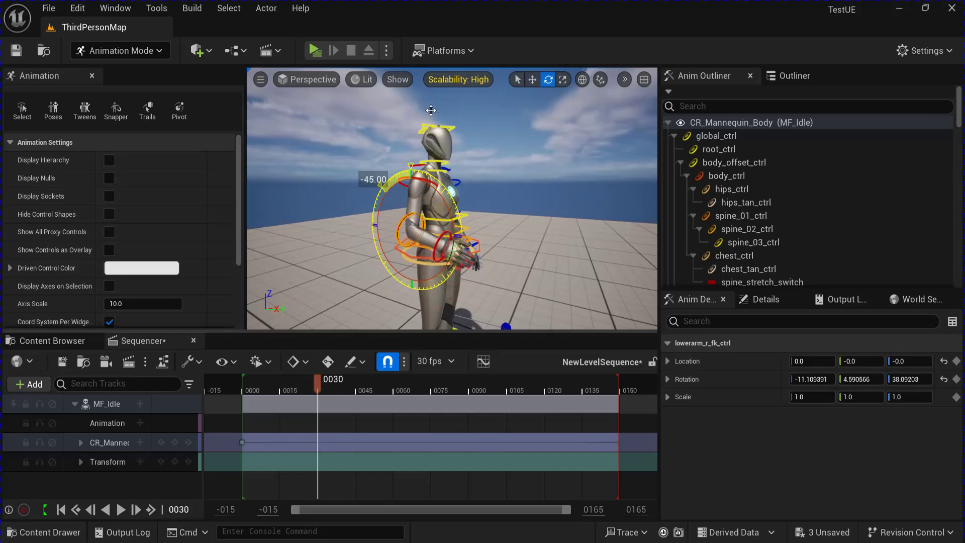
{"action": "left_click_drag", "start_coordinate": [378, 241], "coordinate": [412, 240]}
{"action": "left_click_drag", "start_coordinate": [400, 273], "coordinate": [304, 265], "text": "alt"}
{"action": "left_click_drag", "start_coordinate": [437, 249], "coordinate": [554, 239]}
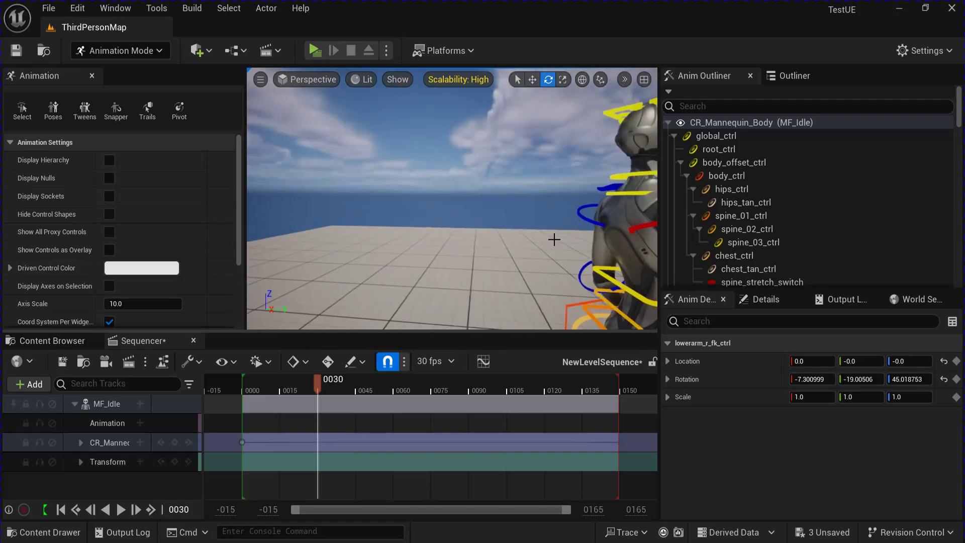
Raise the right upper arm FK control forward at frame 30 to a rotation of about -33°, -5°, 56°.
{"action": "scroll", "coordinate": [554, 239], "scroll_direction": "down", "scroll_amount": 5}
{"action": "right_click_drag", "start_coordinate": [554, 239], "coordinate": [587, 249]}
{"action": "left_click", "coordinate": [466, 199]}
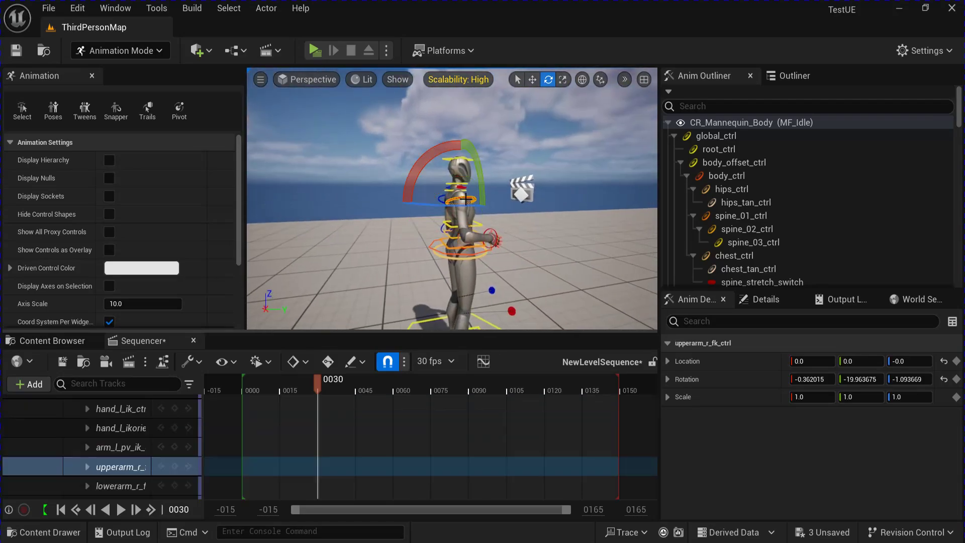
{"action": "left_click_drag", "start_coordinate": [451, 177], "coordinate": [412, 172]}
{"action": "left_click_drag", "start_coordinate": [412, 172], "coordinate": [366, 176], "text": "alt"}
{"action": "scroll", "coordinate": [366, 176], "scroll_direction": "up", "scroll_amount": 5}
{"action": "left_click_drag", "start_coordinate": [433, 198], "coordinate": [456, 214]}
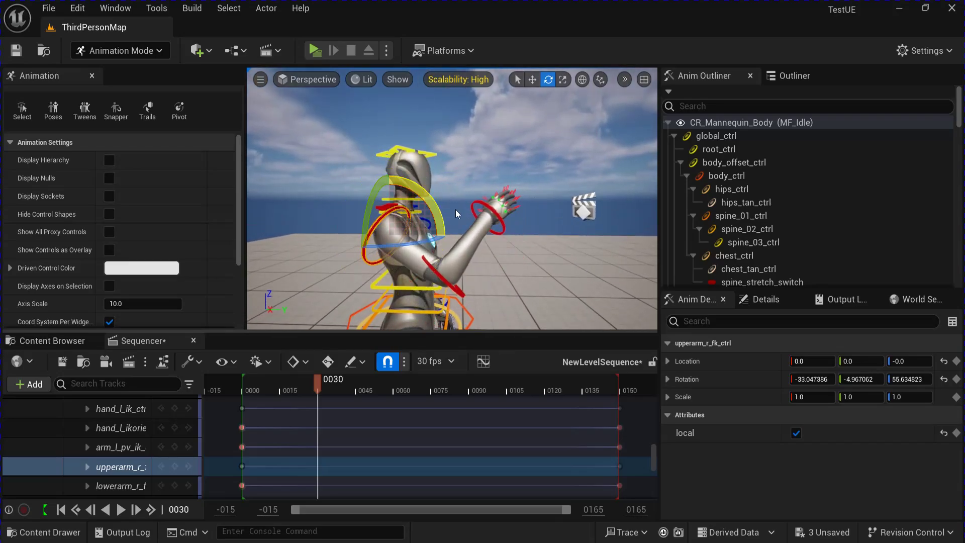
Bend the right forearm FK control further toward the head, to a rotation of about -5°, -26°, 72°.
{"action": "left_click", "coordinate": [430, 267]}
{"action": "mouse_move", "coordinate": [498, 254]}
{"action": "left_mouse_down"}
{"action": "mouse_move", "coordinate": [461, 223]}
{"action": "mouse_move", "coordinate": [470, 254]}
{"action": "mouse_move", "coordinate": [500, 258]}
{"action": "left_mouse_up"}
{"action": "left_click_drag", "start_coordinate": [424, 239], "coordinate": [429, 216]}
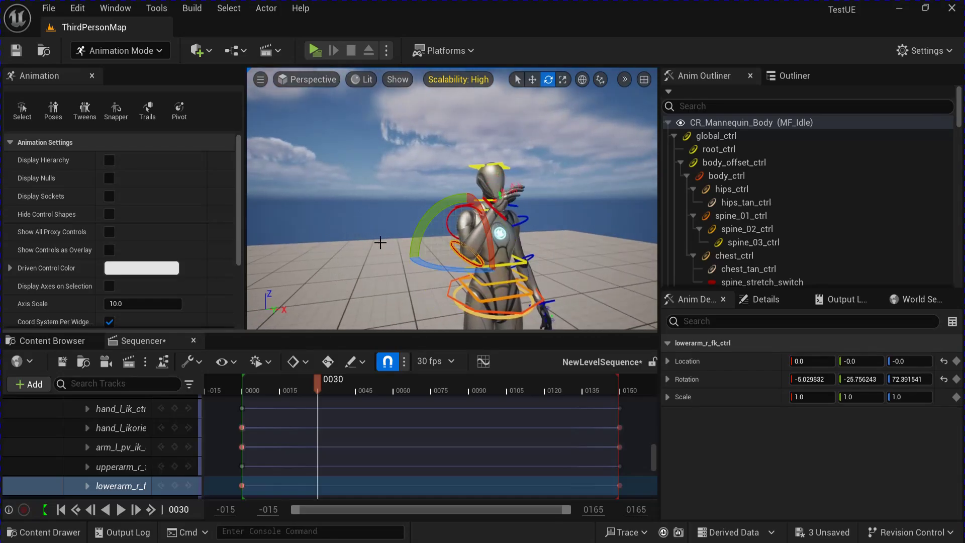
Lift the right upper arm FK control by another 10° at frame 30.
{"action": "left_click_drag", "start_coordinate": [379, 242], "coordinate": [416, 244], "text": "alt"}
{"action": "left_click", "coordinate": [409, 229]}
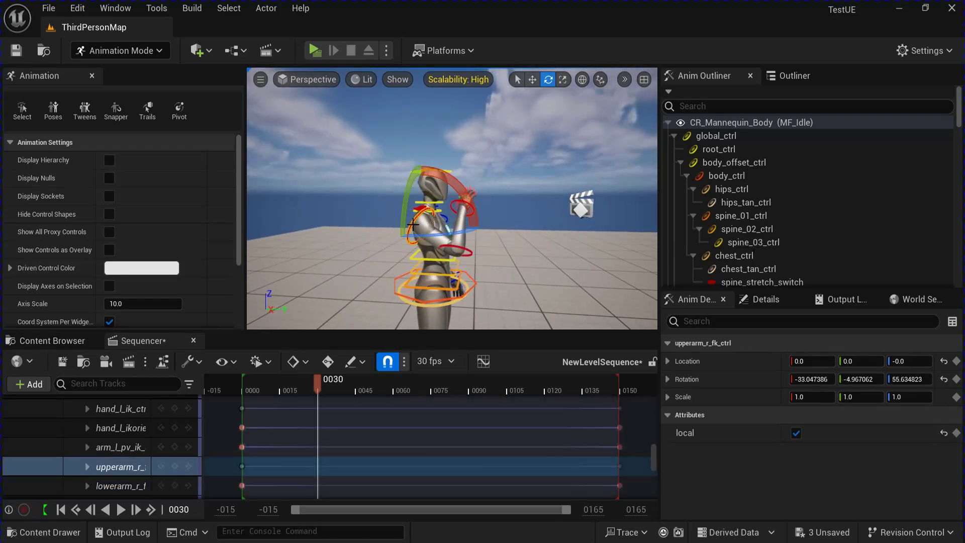
{"action": "left_click_drag", "start_coordinate": [463, 174], "coordinate": [462, 169]}
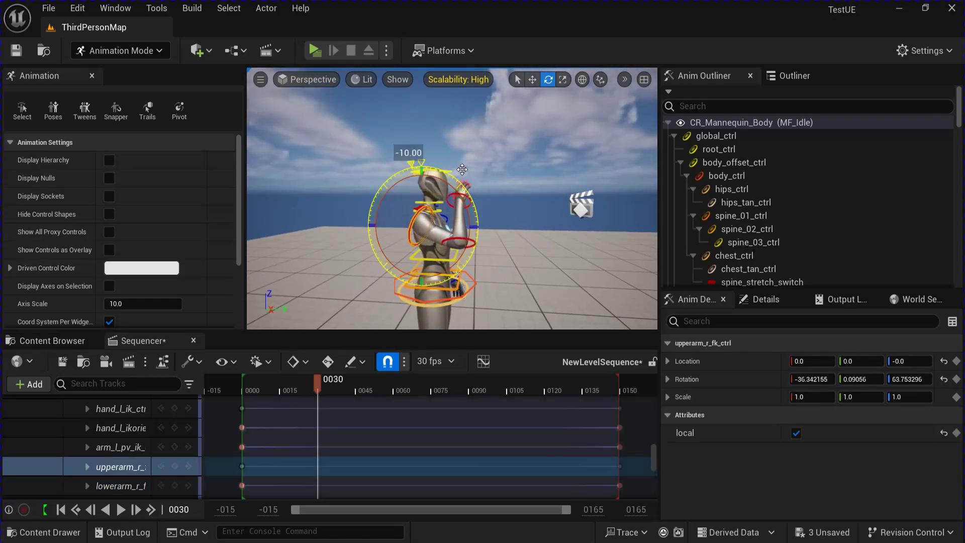
Twist the right hand FK control at the wrist to a rotation of about -15°, 7°, 10°.
{"action": "scroll", "coordinate": [518, 201], "scroll_direction": "up", "scroll_amount": 4}
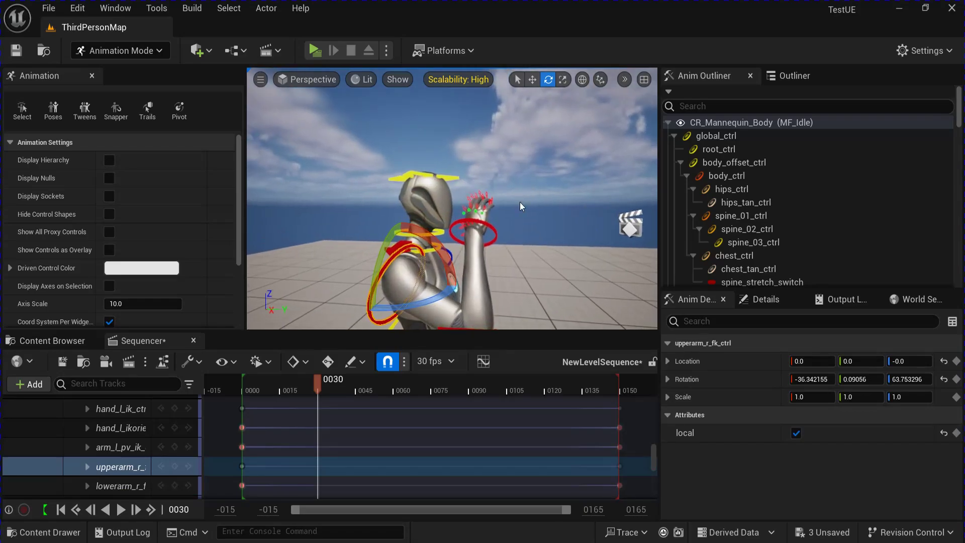
{"action": "left_click", "coordinate": [482, 222]}
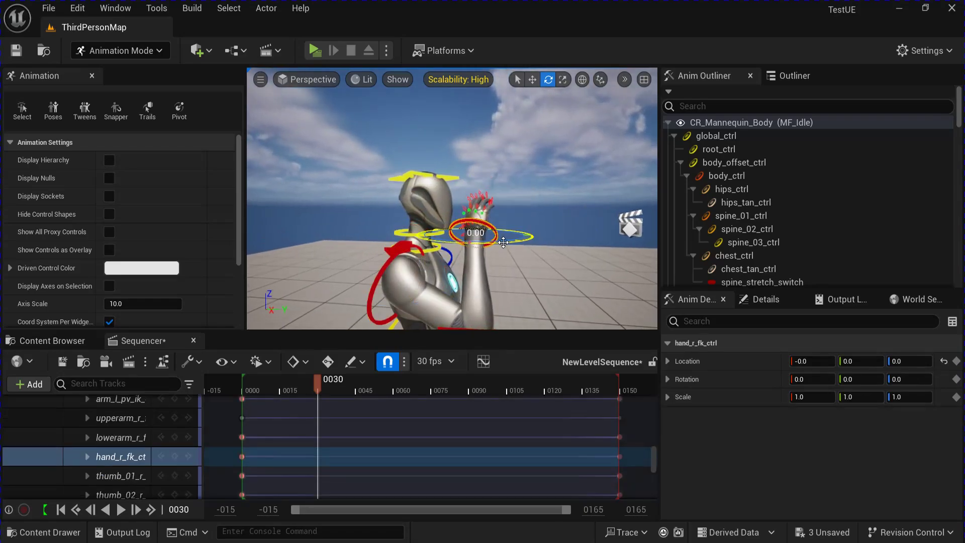
{"action": "left_click_drag", "start_coordinate": [503, 242], "coordinate": [549, 238]}
{"action": "right_click_drag", "start_coordinate": [519, 215], "coordinate": [557, 194]}
{"action": "scroll", "coordinate": [557, 194], "scroll_direction": "down", "scroll_amount": 5}
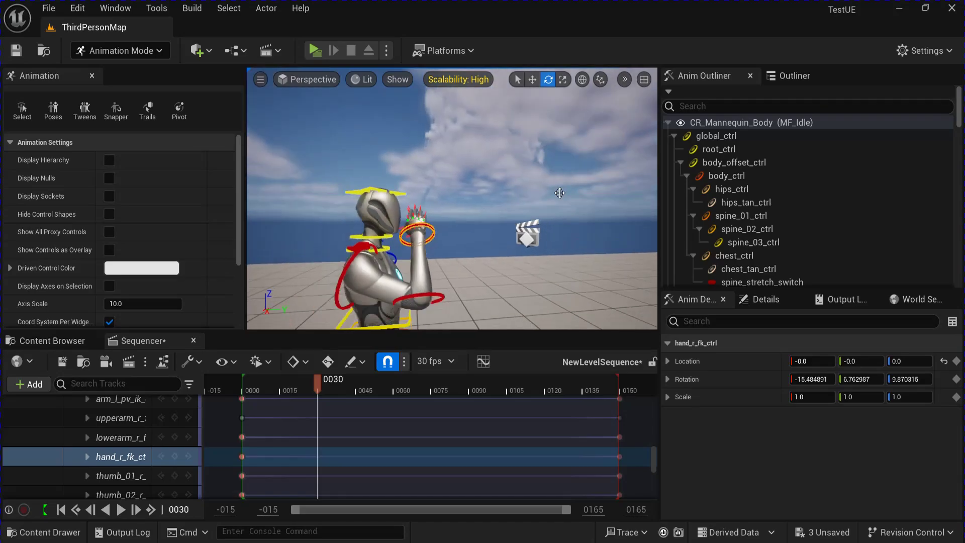
Adjust the right hand FK control's rotation and bend the right forearm FK control to about -4°, -23°, 82° at frame 30.
{"action": "scroll", "coordinate": [556, 195], "scroll_direction": "up", "scroll_amount": 5}
{"action": "scroll", "coordinate": [556, 195], "scroll_direction": "up", "scroll_amount": 1}
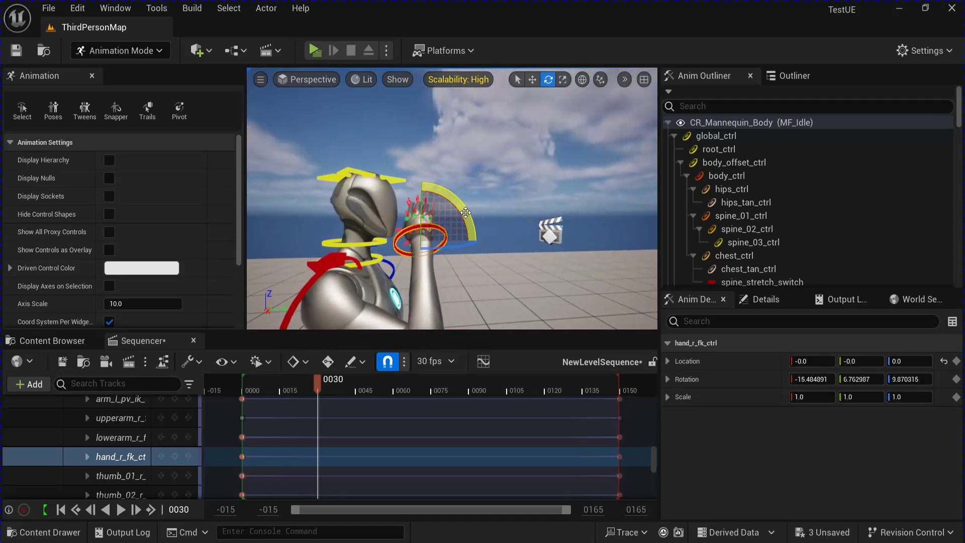
{"action": "left_click_drag", "start_coordinate": [460, 214], "coordinate": [462, 201]}
{"action": "left_click_drag", "start_coordinate": [531, 213], "coordinate": [511, 252], "text": "alt"}
{"action": "left_click", "coordinate": [483, 287]}
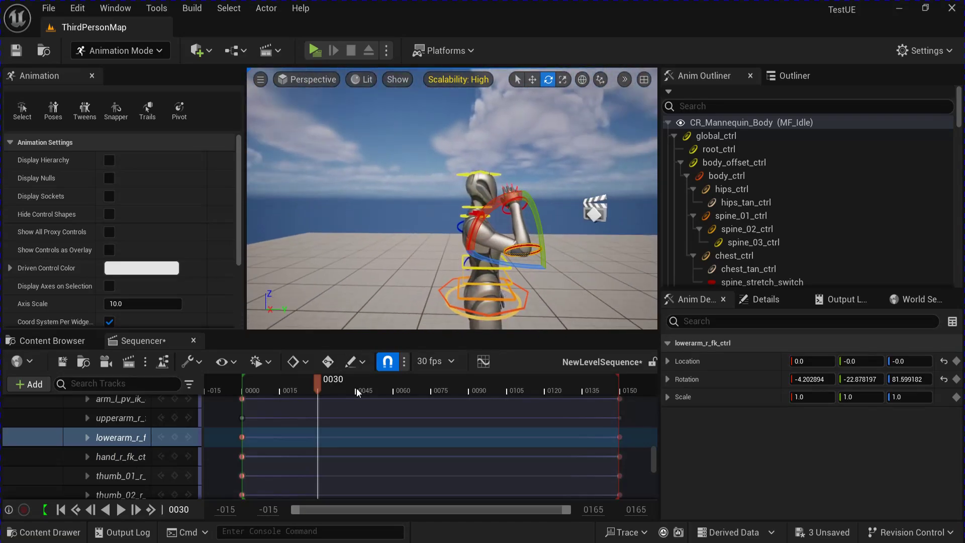
Key the whole CR_Mannequin_Body rig at frame 30 and paste a copy of that key at frame 105.
{"action": "left_click_drag", "start_coordinate": [656, 460], "coordinate": [656, 405]}
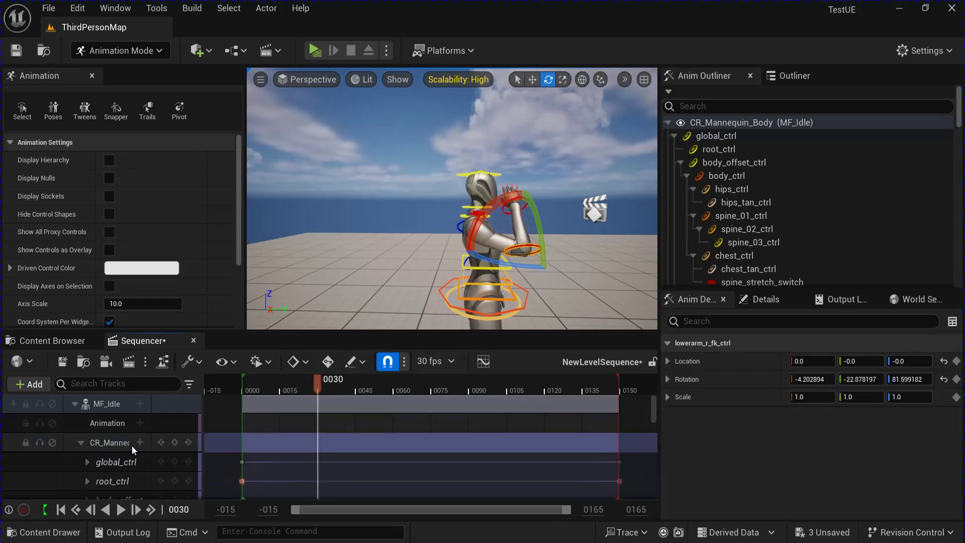
{"action": "left_click", "coordinate": [80, 444]}
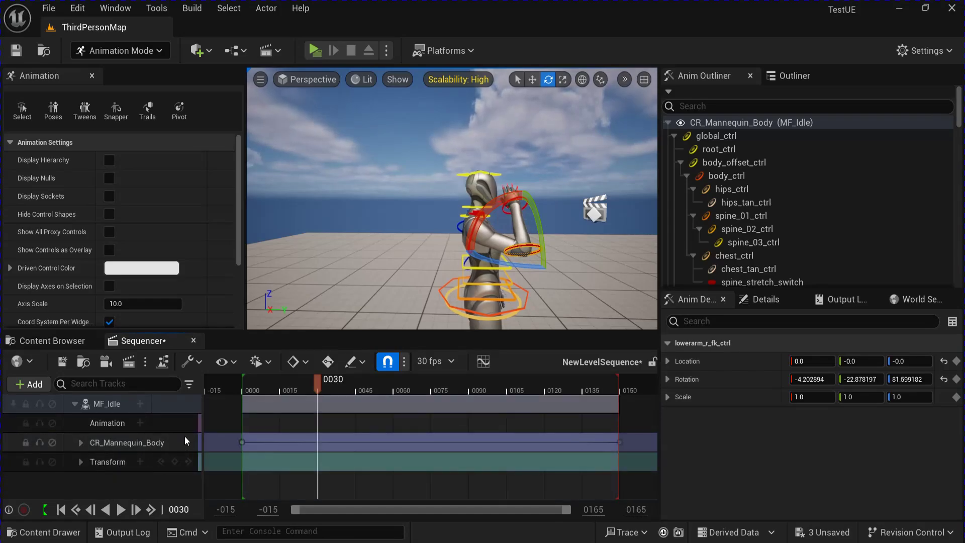
{"action": "left_click", "coordinate": [175, 443]}
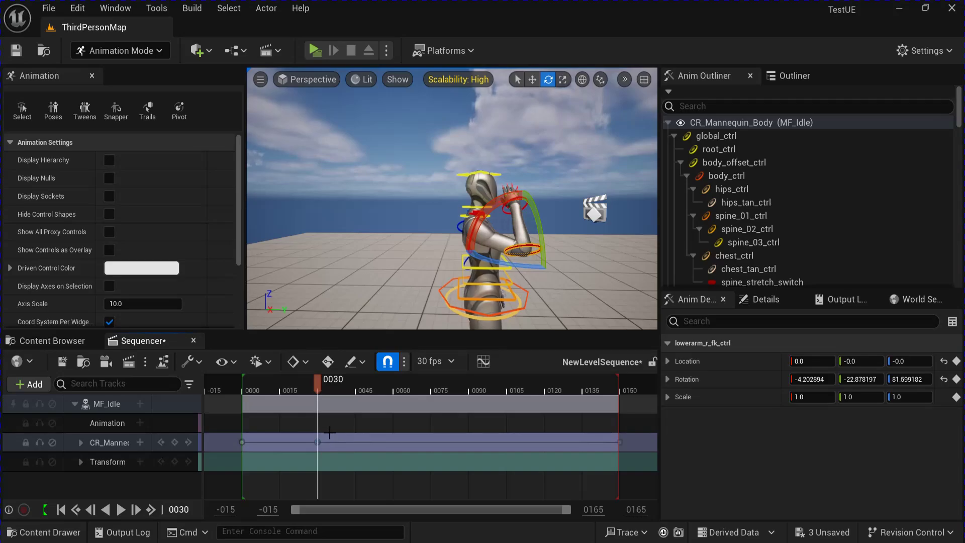
{"action": "left_click_drag", "start_coordinate": [318, 390], "coordinate": [508, 410]}
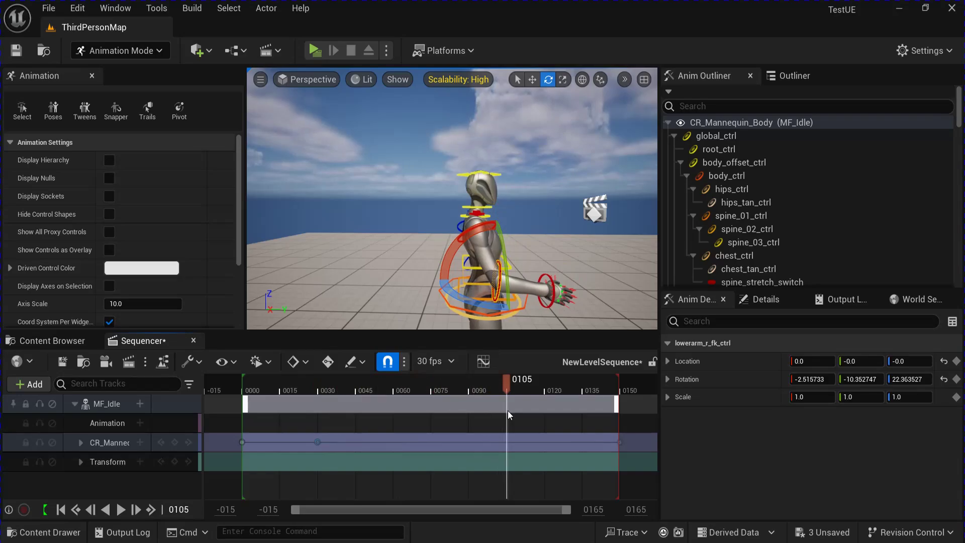
{"action": "key", "text": "ctrl+v"}
Bend the right forearm FK control at frame 105 to a rotation of about -4°, -21°, 86°.
{"action": "mouse_move", "coordinate": [526, 312]}
{"action": "right_mouse_down"}
{"action": "mouse_move", "coordinate": [515, 301]}
{"action": "mouse_move", "coordinate": [535, 305]}
{"action": "right_mouse_up"}
{"action": "left_click_drag", "start_coordinate": [421, 215], "coordinate": [408, 227]}
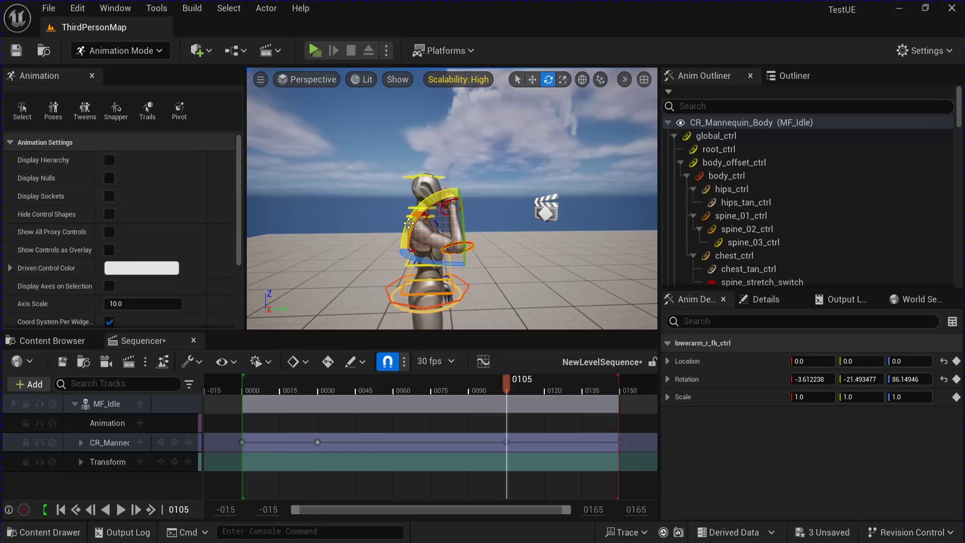
{"action": "left_click", "coordinate": [373, 207]}
Rotate the right upper arm FK control at frame 105 to about -38°, 3°, 68°.
{"action": "scroll", "coordinate": [399, 213], "scroll_direction": "up", "scroll_amount": 3}
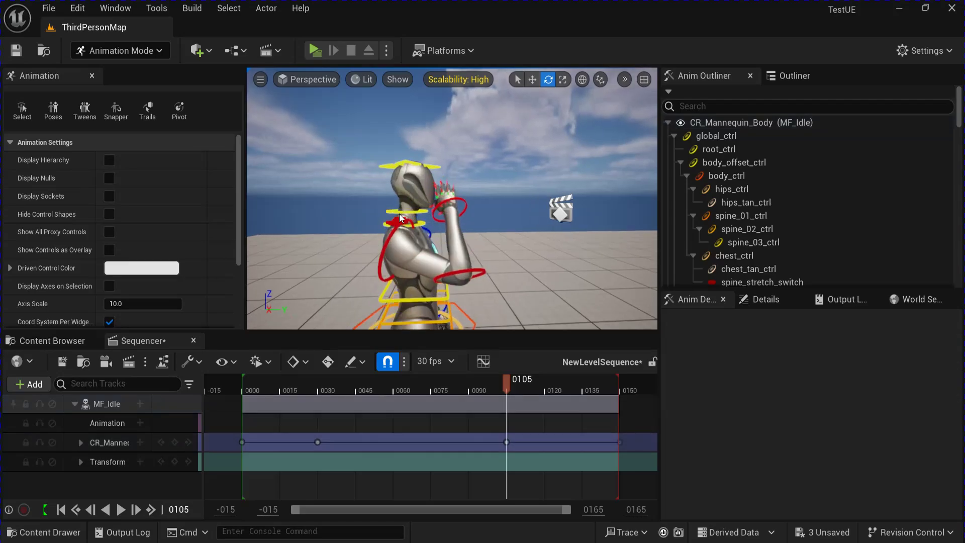
{"action": "right_click_drag", "start_coordinate": [400, 213], "coordinate": [388, 238]}
{"action": "left_click", "coordinate": [388, 237]}
{"action": "left_click_drag", "start_coordinate": [445, 209], "coordinate": [447, 209]}
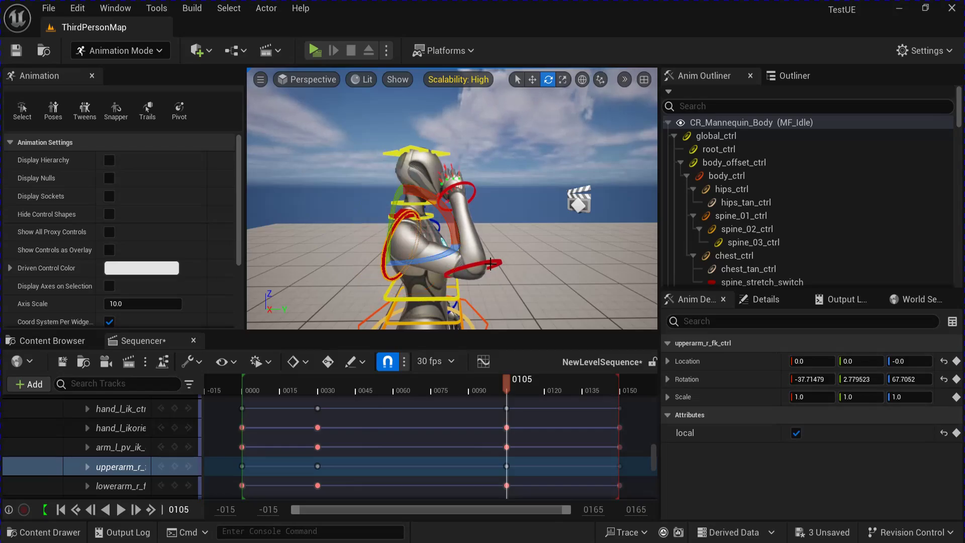
Readjust the right forearm FK control at frame 105 and rotate the right hand FK control to about -1°, 12°, 25°.
{"action": "left_click", "coordinate": [488, 262]}
{"action": "mouse_move", "coordinate": [441, 243]}
{"action": "left_mouse_down"}
{"action": "mouse_move", "coordinate": [438, 181]}
{"action": "mouse_move", "coordinate": [425, 165]}
{"action": "left_mouse_up"}
{"action": "left_click", "coordinate": [450, 195]}
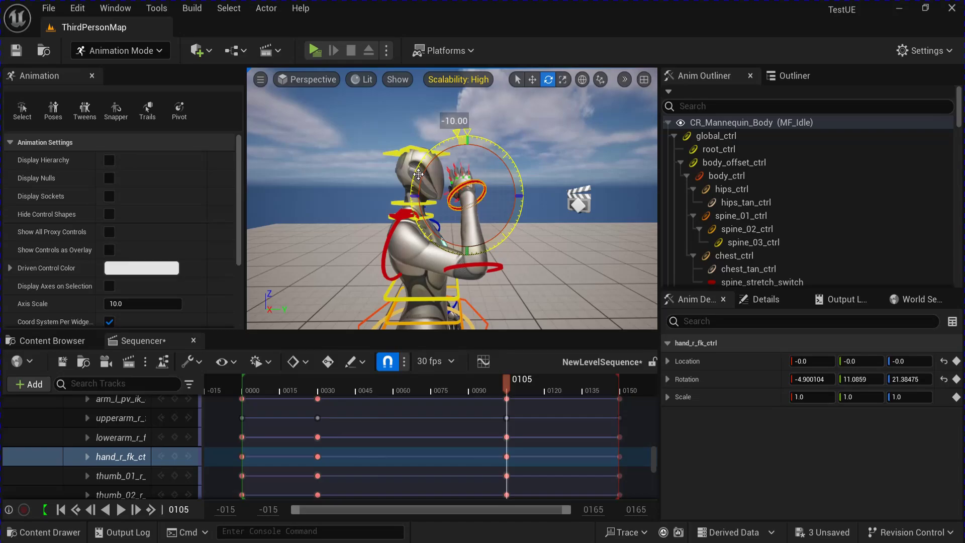
{"action": "left_click_drag", "start_coordinate": [415, 179], "coordinate": [415, 180]}
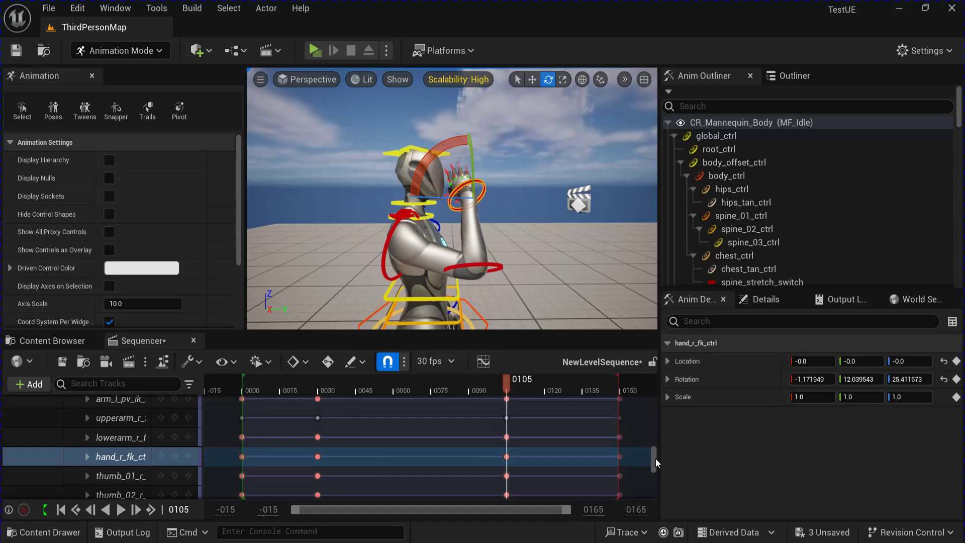
Key the whole CR_Mannequin_Body rig at frame 105 and play the sequence from frame 0 to review the arm motion.
{"action": "left_click_drag", "start_coordinate": [656, 458], "coordinate": [653, 409]}
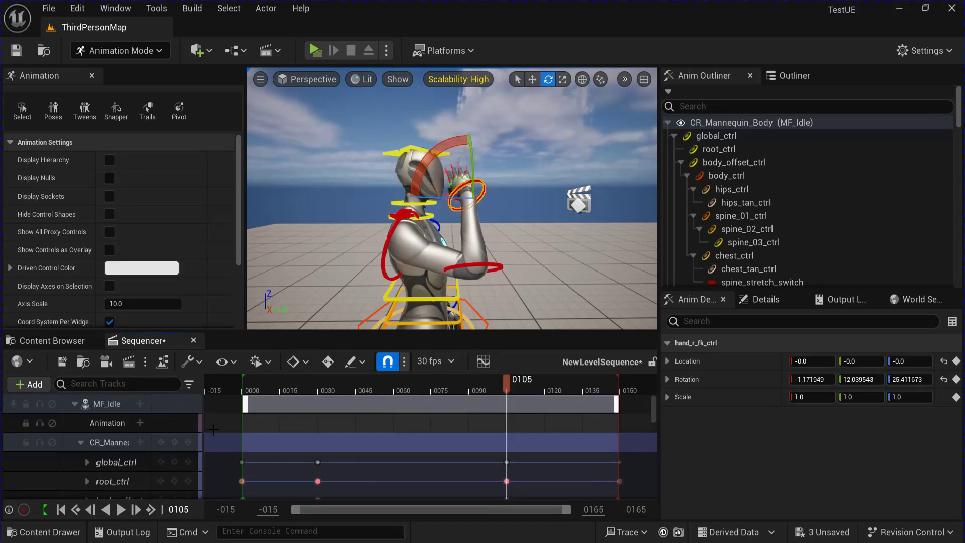
{"action": "left_click", "coordinate": [176, 442]}
{"action": "left_click_drag", "start_coordinate": [505, 378], "coordinate": [240, 421]}
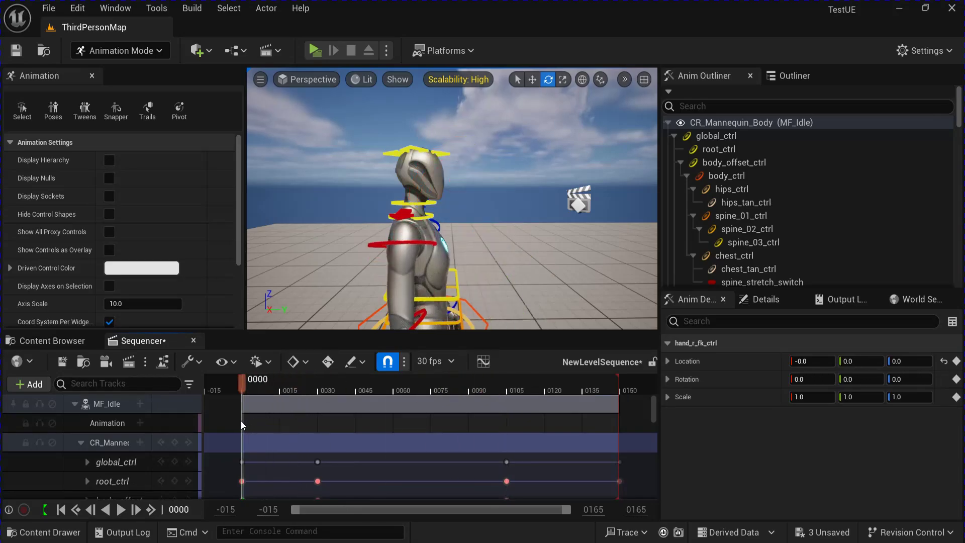
{"action": "left_click", "coordinate": [120, 509]}
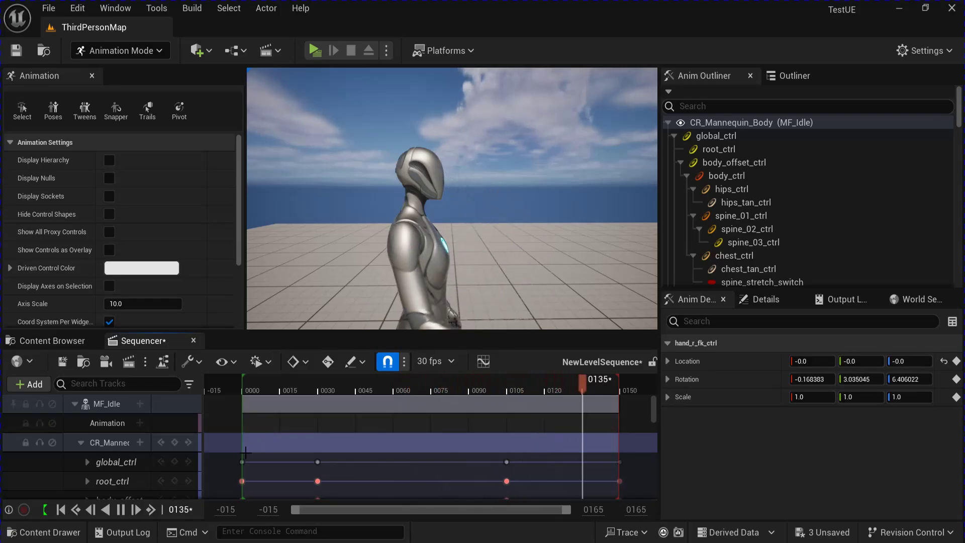
{"action": "left_click", "coordinate": [136, 510]}
{"action": "right_click_drag", "start_coordinate": [496, 254], "coordinate": [490, 254]}
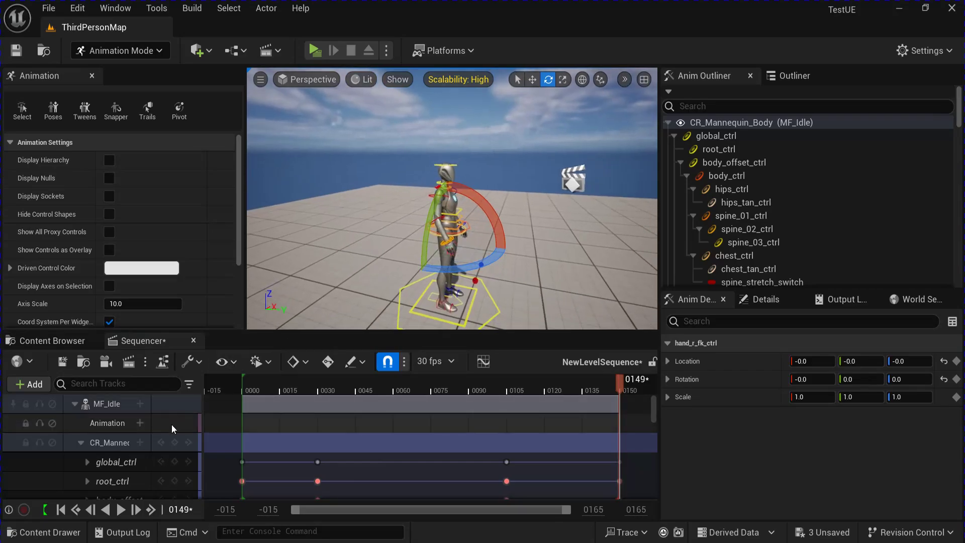
Bake the MF_Idle actor's animation to a new animation sequence named Drinking in the Characters/Mannequins/Animations folder.
{"action": "left_click", "coordinate": [107, 405]}
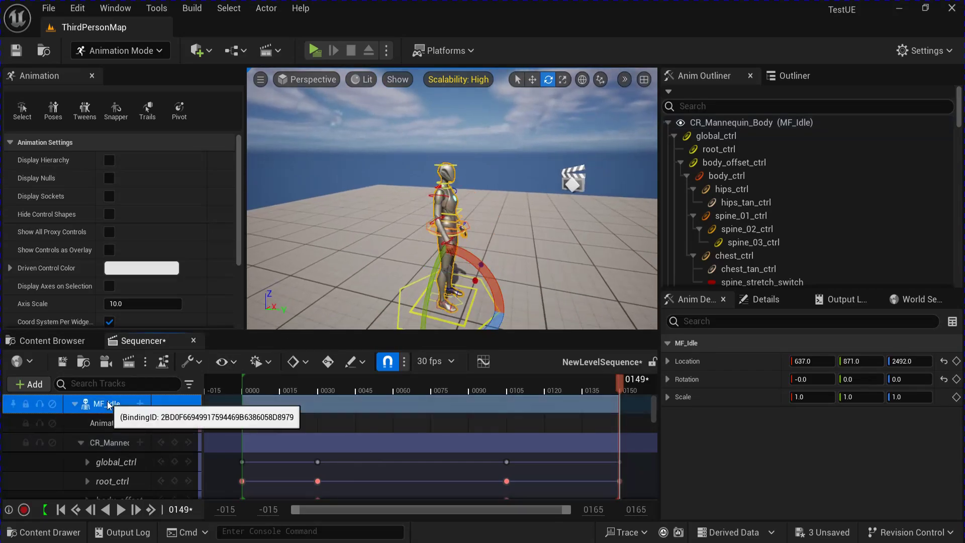
{"action": "right_click", "coordinate": [107, 404]}
{"action": "left_click", "coordinate": [206, 294]}
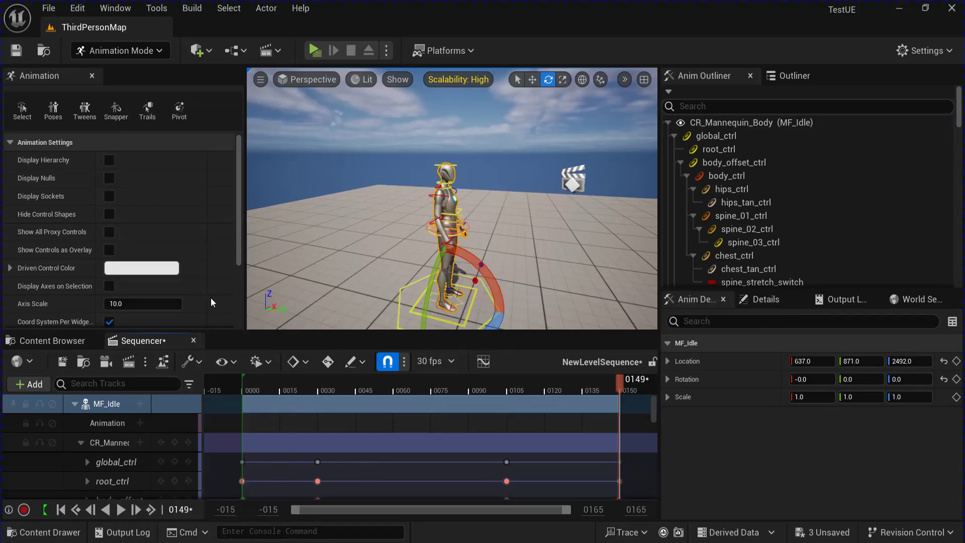
{"action": "left_click", "coordinate": [415, 258]}
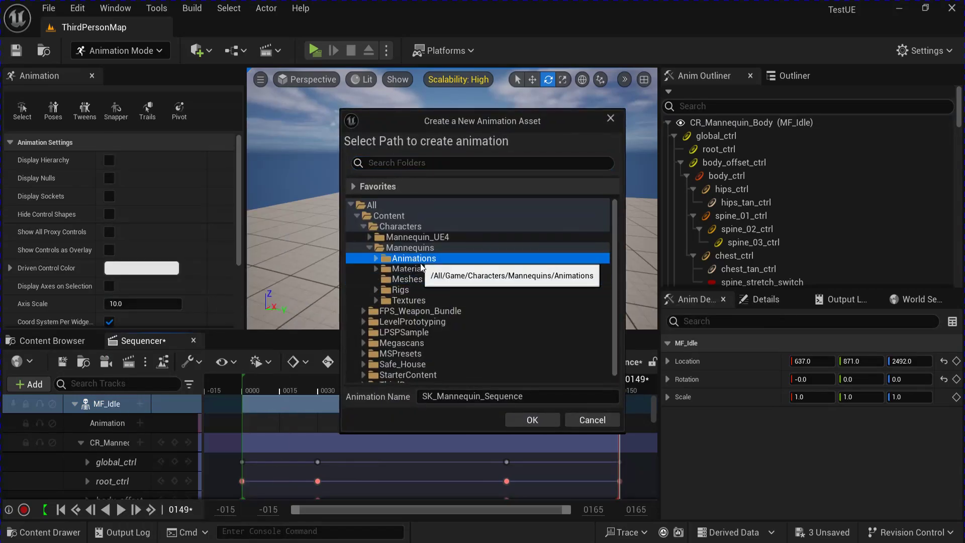
{"action": "left_click", "coordinate": [420, 396]}
{"action": "key", "text": "BackSpace"}
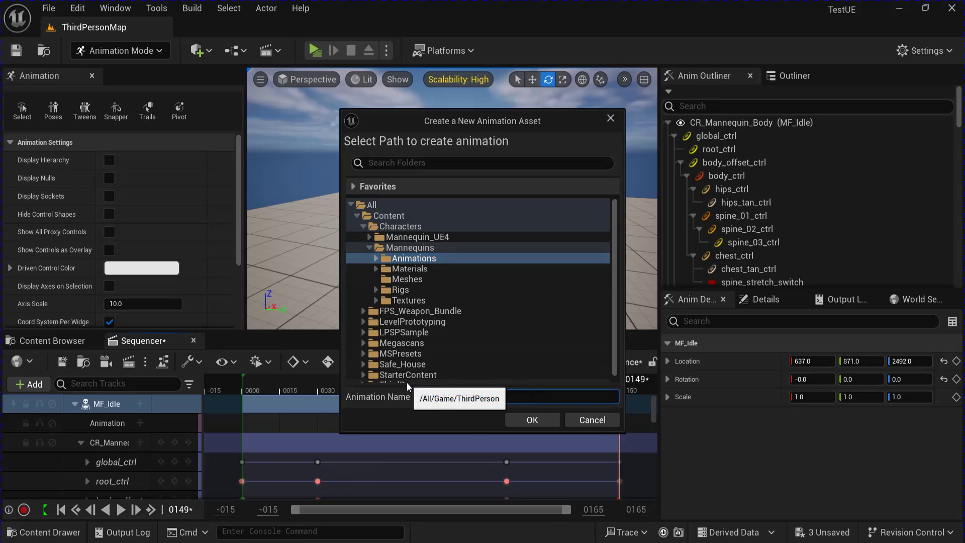
{"action": "type", "text": "Drinking"}
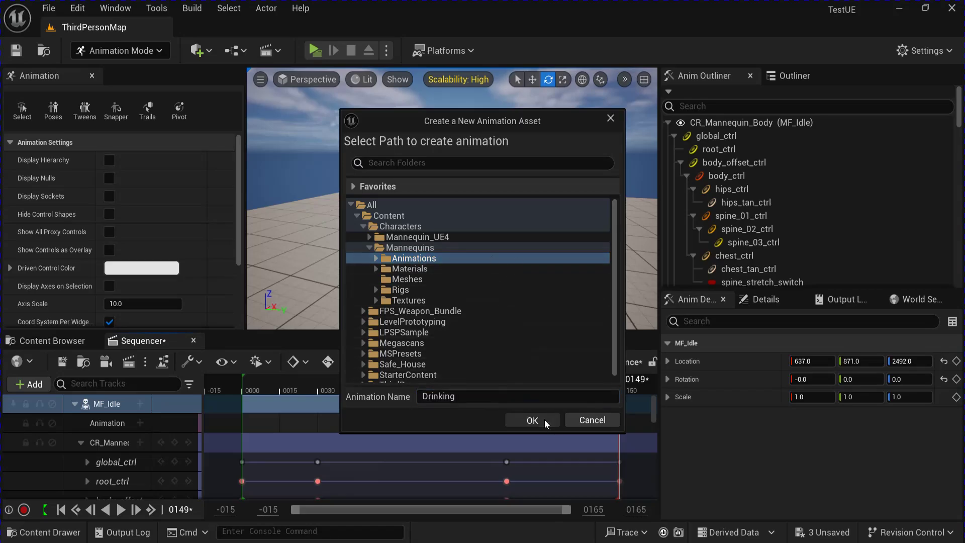
{"action": "left_click", "coordinate": [544, 419]}
{"action": "left_click", "coordinate": [502, 420]}
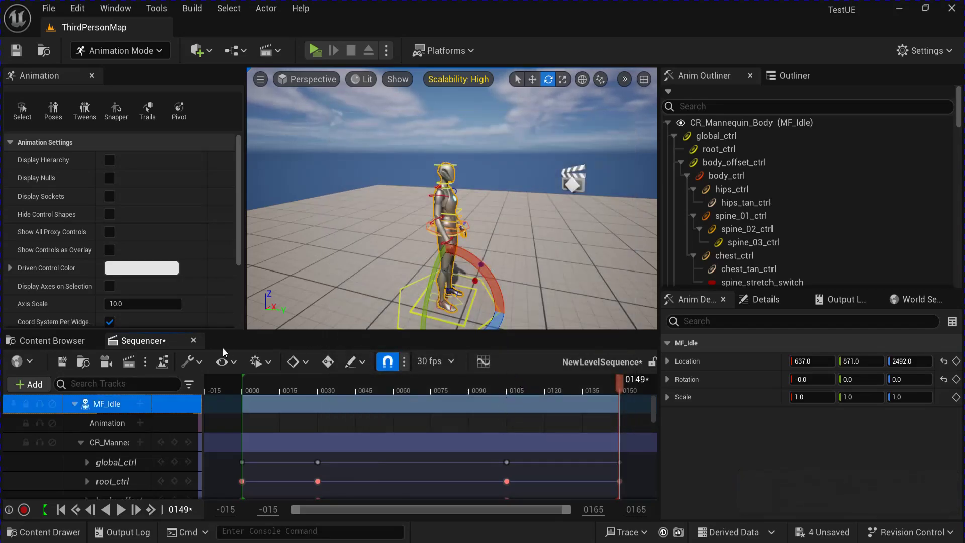
Open the Drinking animation sequence from the Characters/Mannequins/Animations folder.
{"action": "left_click", "coordinate": [63, 342]}
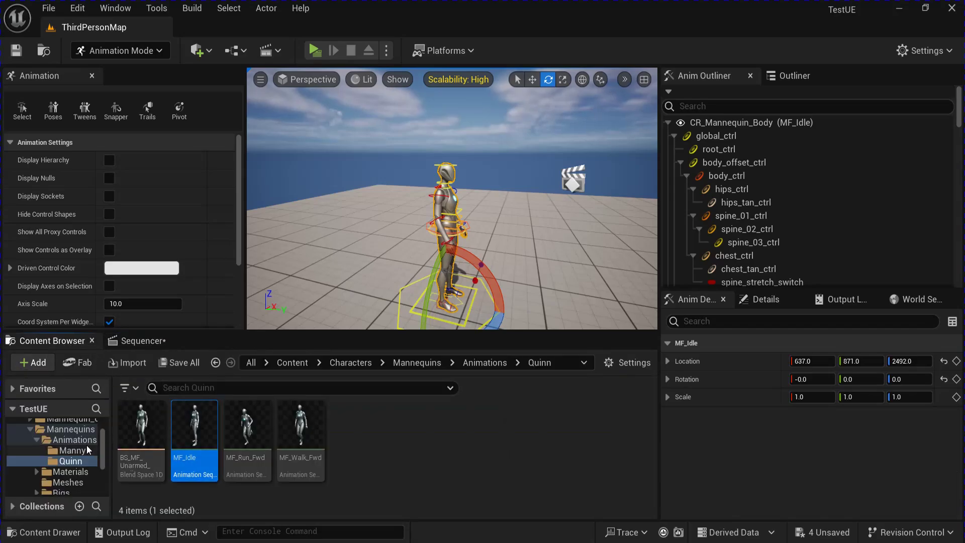
{"action": "double_click", "coordinate": [355, 430]}
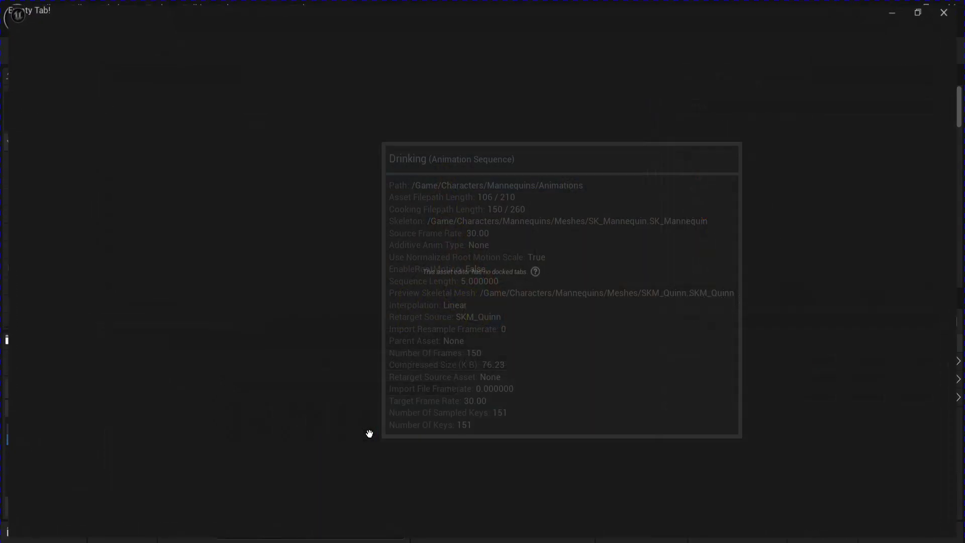